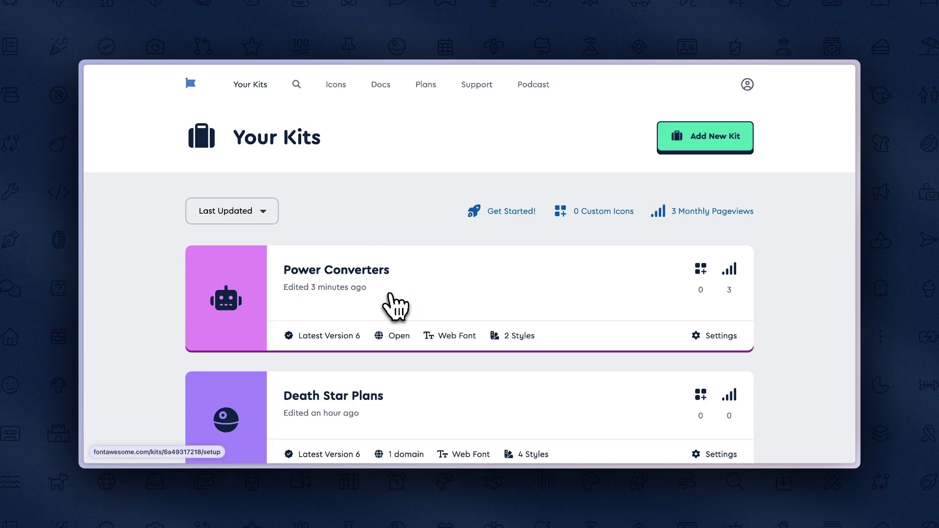
Show the Custom Icons section of the Power Converters kit
{"action": "left_click", "coordinate": [389, 304]}
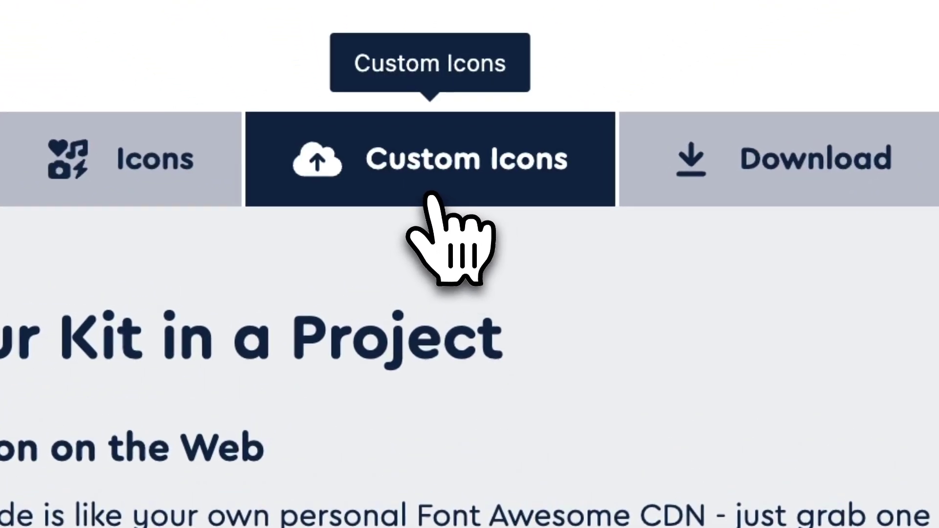
{"action": "left_click", "coordinate": [433, 200]}
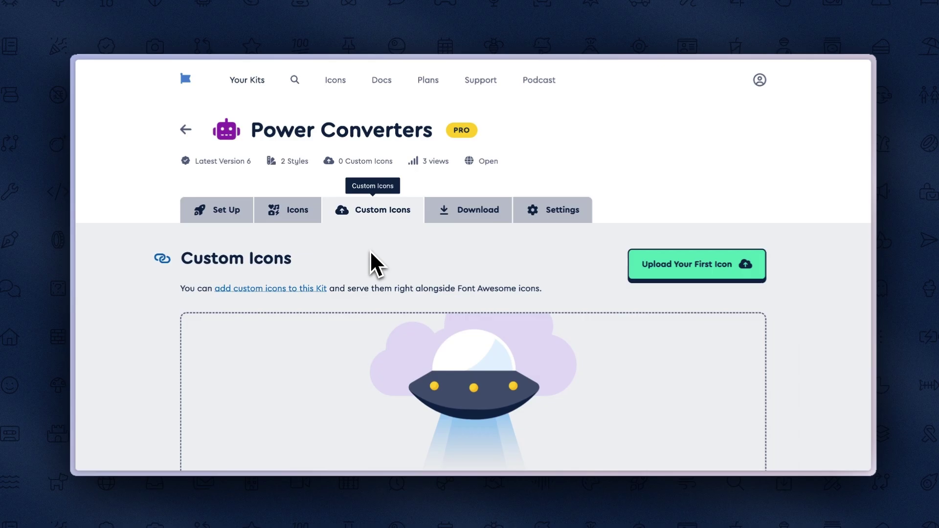
{"action": "scroll", "coordinate": [371, 254], "scroll_direction": "down", "scroll_amount": 3}
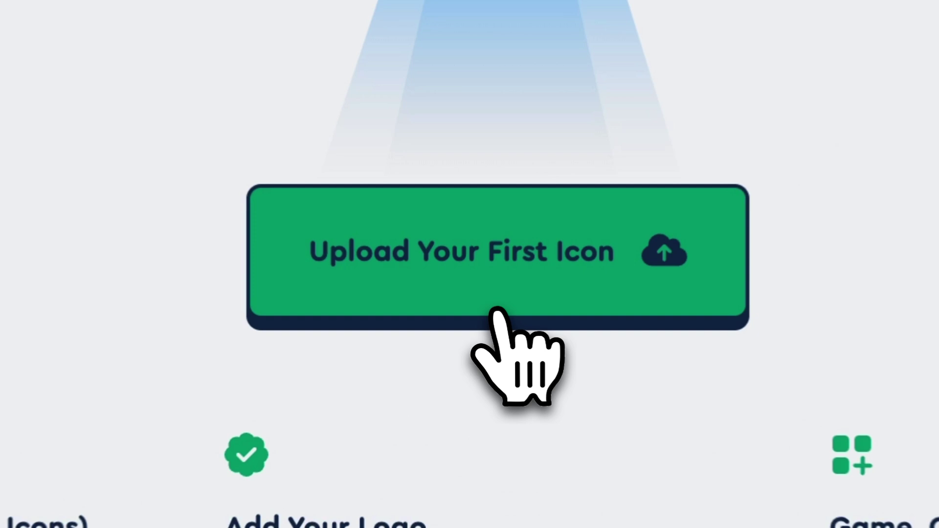
Choose the three SVG files (address-card, multiple-paths, scaled-down-artboard) for upload to the kit
{"action": "left_click", "coordinate": [509, 282]}
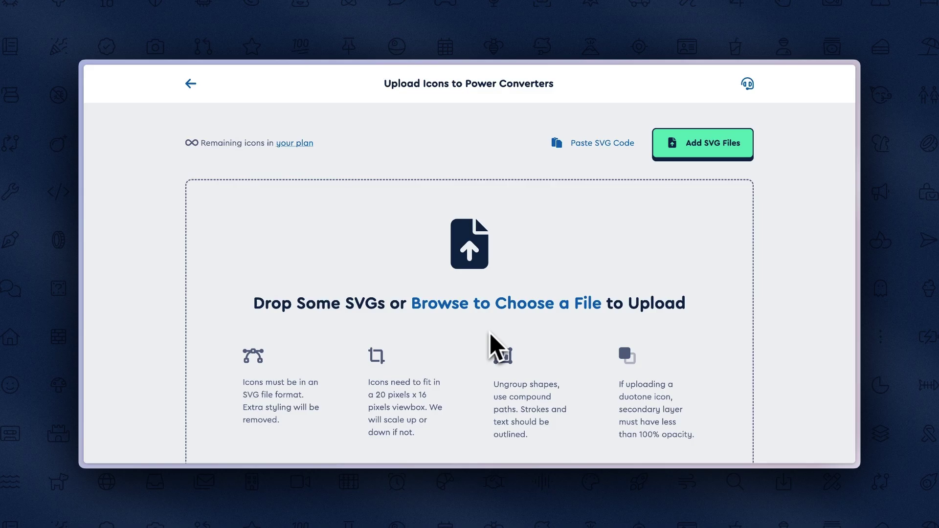
{"action": "left_click", "coordinate": [494, 303]}
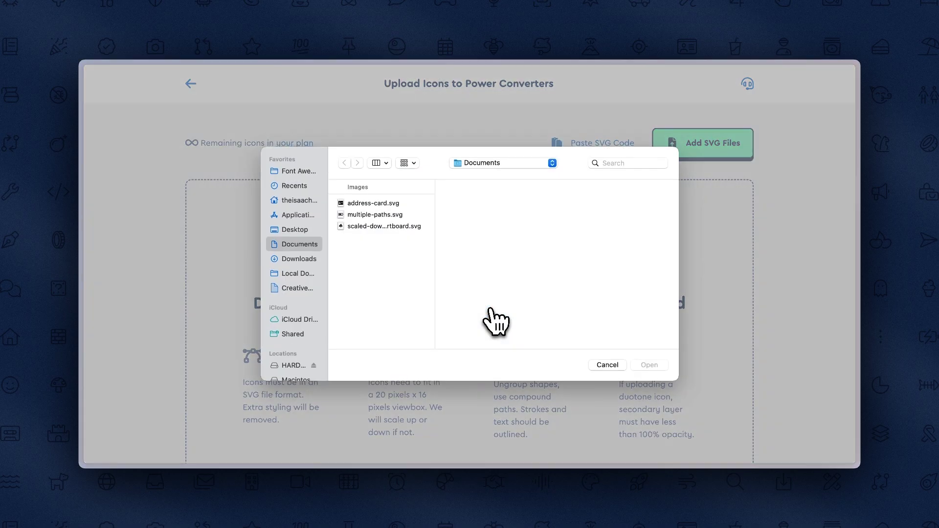
{"action": "left_click", "coordinate": [388, 204]}
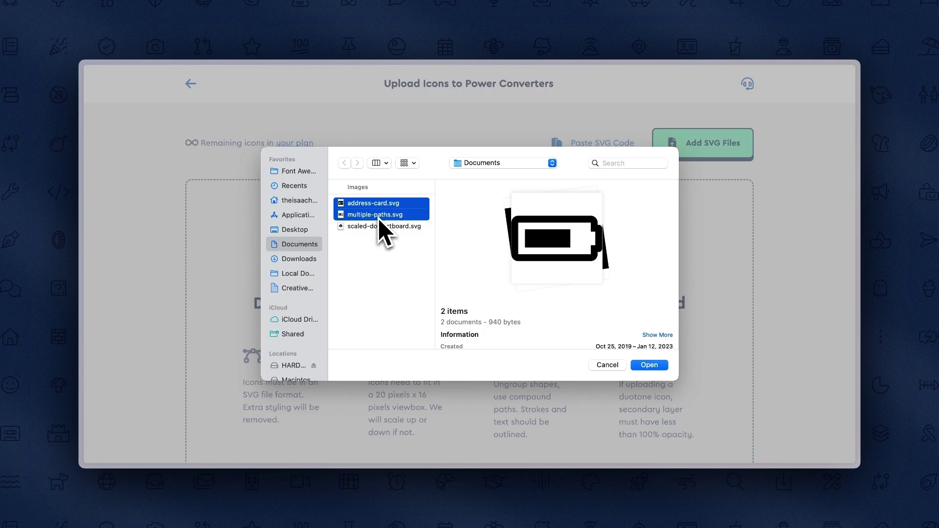
{"action": "left_click", "coordinate": [377, 228], "text": "shift"}
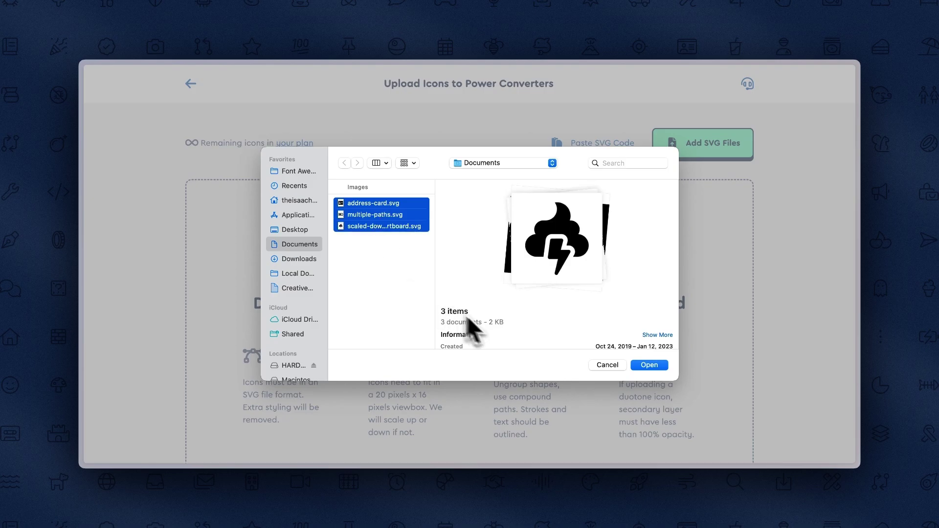
{"action": "left_click", "coordinate": [658, 369]}
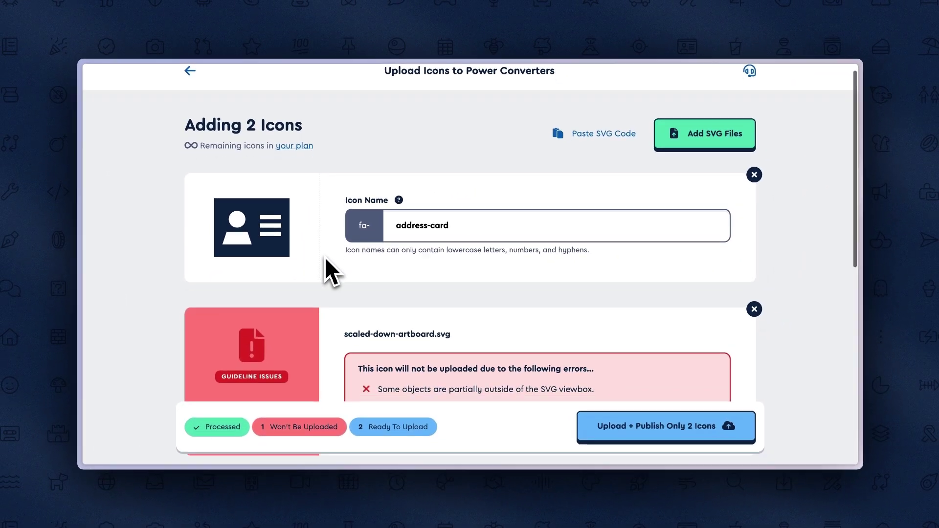
{"action": "scroll", "coordinate": [325, 257], "scroll_direction": "down", "scroll_amount": 2}
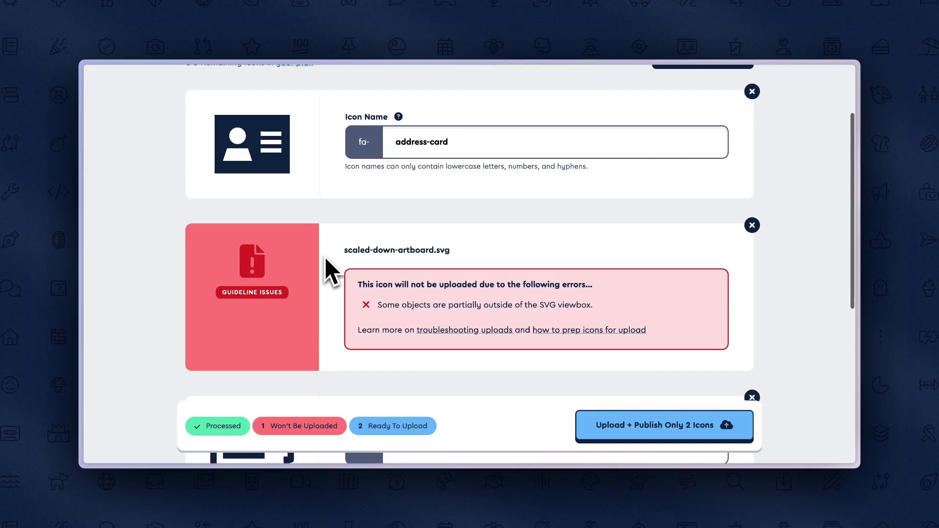
{"action": "scroll", "coordinate": [325, 259], "scroll_direction": "down", "scroll_amount": 2}
{"action": "scroll", "coordinate": [324, 258], "scroll_direction": "down", "scroll_amount": 2}
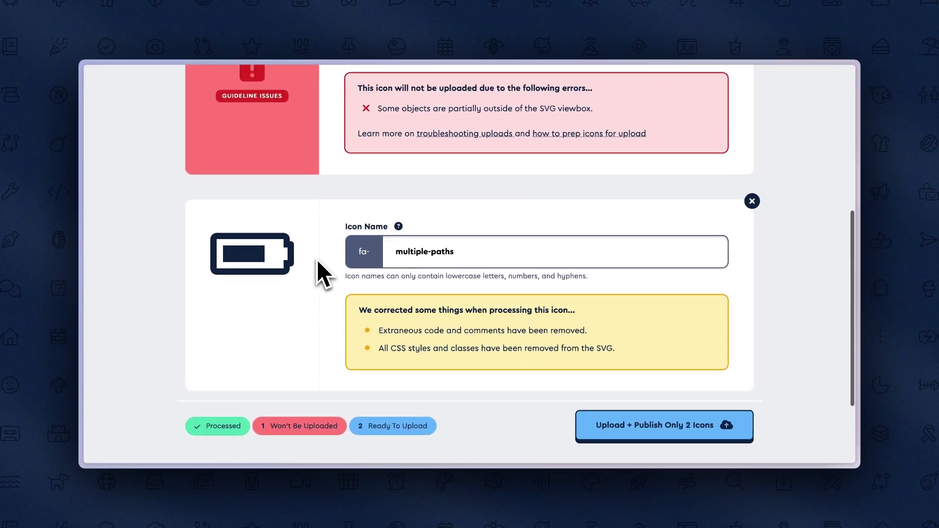
{"action": "scroll", "coordinate": [315, 260], "scroll_direction": "up", "scroll_amount": 2}
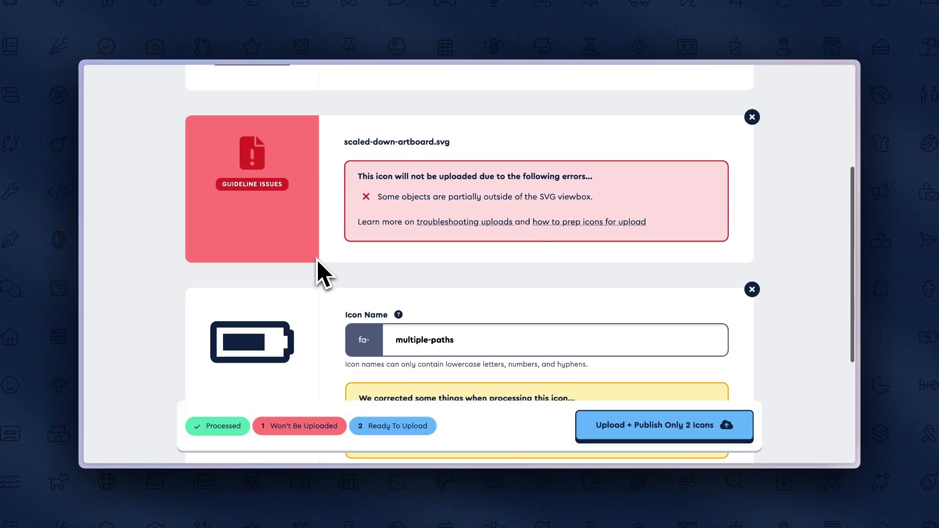
{"action": "scroll", "coordinate": [317, 260], "scroll_direction": "up", "scroll_amount": 1}
{"action": "scroll", "coordinate": [317, 260], "scroll_direction": "up", "scroll_amount": 1}
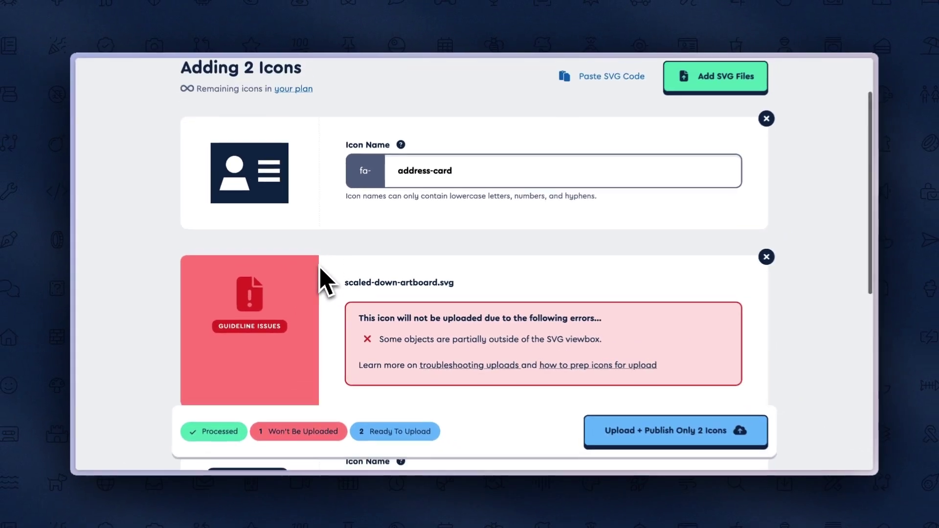
{"action": "scroll", "coordinate": [319, 266], "scroll_direction": "up", "scroll_amount": 2}
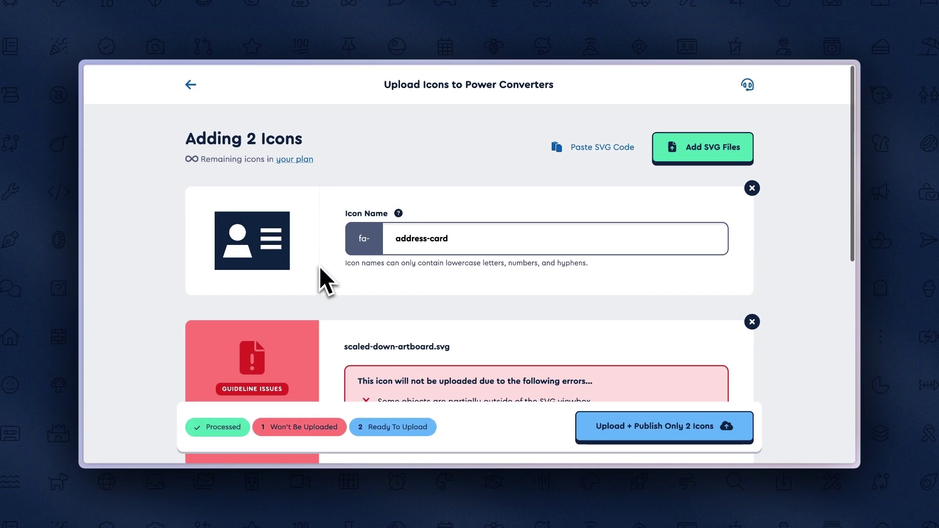
Upload and publish the two valid icons, address-card and multiple-paths, to the kit
{"action": "left_click", "coordinate": [452, 237]}
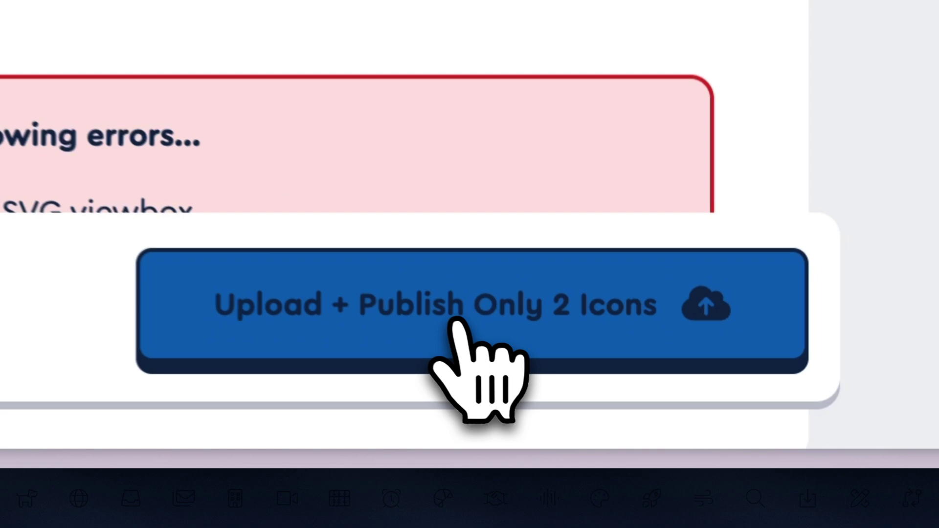
{"action": "left_click", "coordinate": [444, 341]}
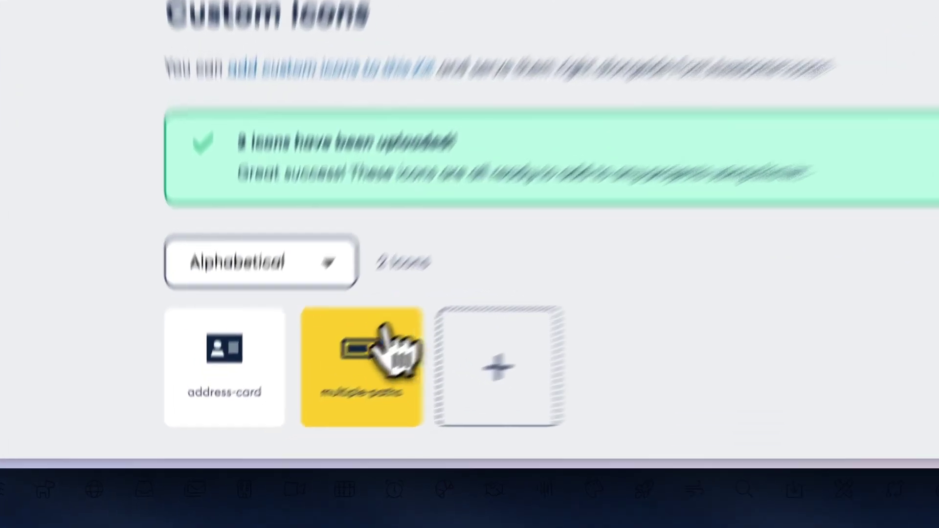
Copy the fa-kit HTML snippet for the multiple-paths icon from its details
{"action": "left_click", "coordinate": [429, 360]}
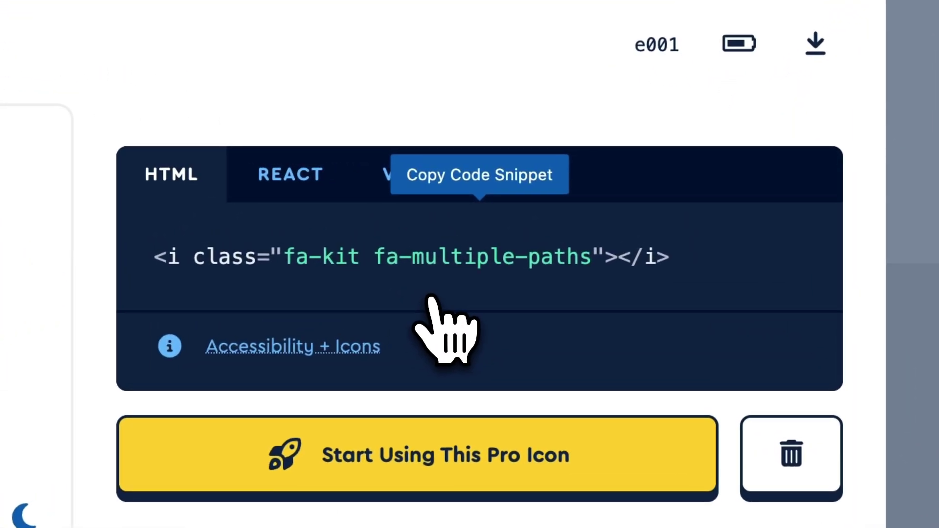
{"action": "left_click", "coordinate": [445, 294]}
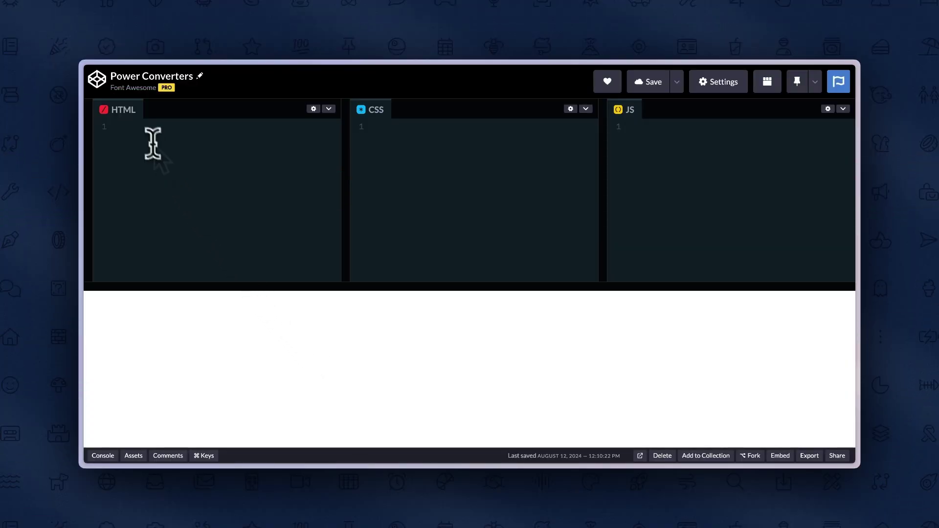
Paste the multiple-paths icon tag into the pen's HTML and save the pen
{"action": "left_click", "coordinate": [151, 142]}
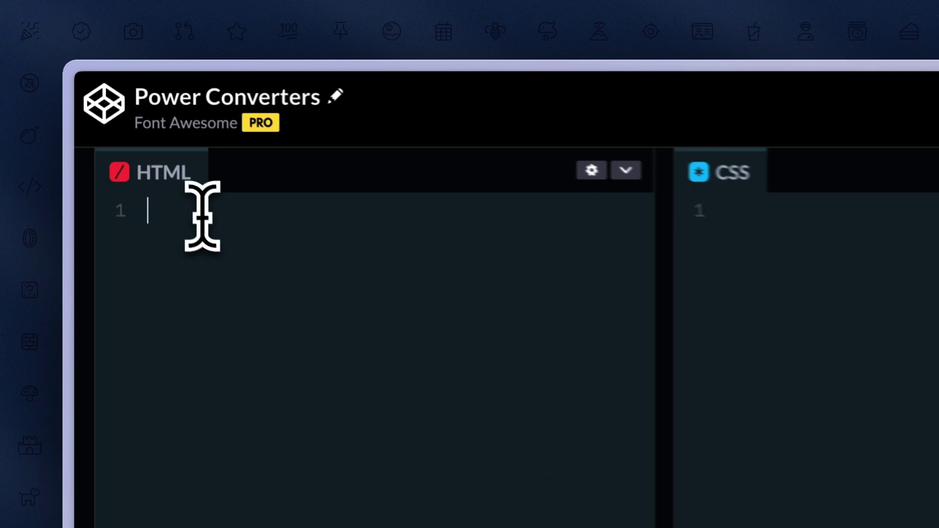
{"action": "type", "text": "<i class=\"fa-kit fa-multiple-paths\"></i>"}
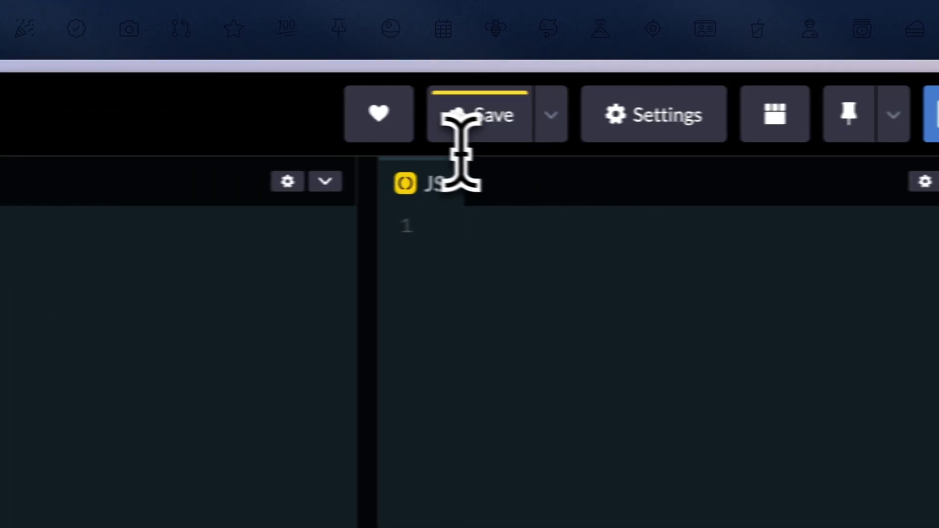
{"action": "left_click", "coordinate": [432, 142]}
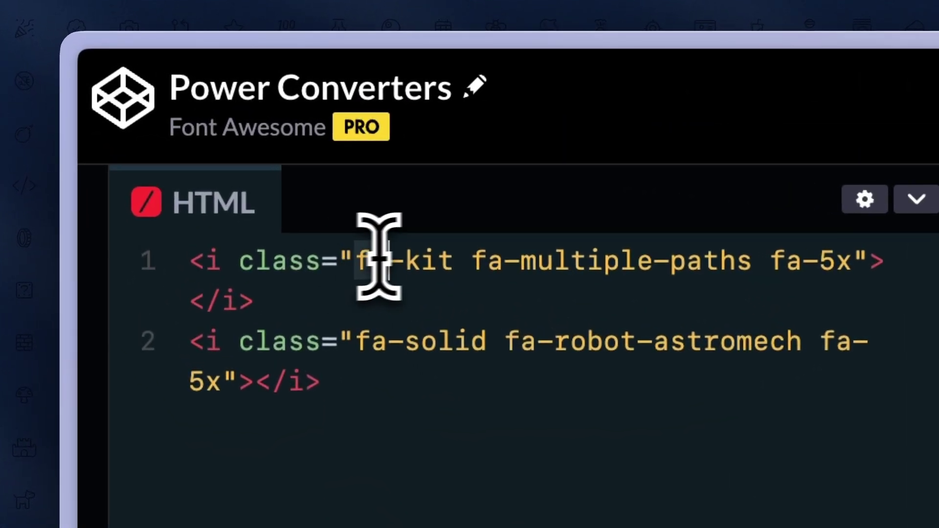
Highlight the fa-kit prefix on line 1 and the fa-solid prefix on line 2
{"action": "left_click_drag", "start_coordinate": [360, 259], "coordinate": [449, 257]}
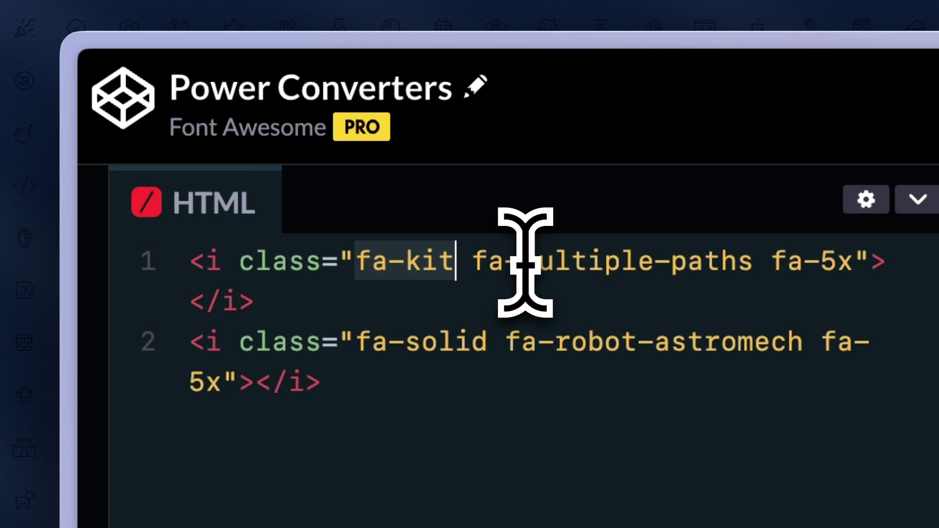
{"action": "left_click_drag", "start_coordinate": [355, 344], "coordinate": [532, 351]}
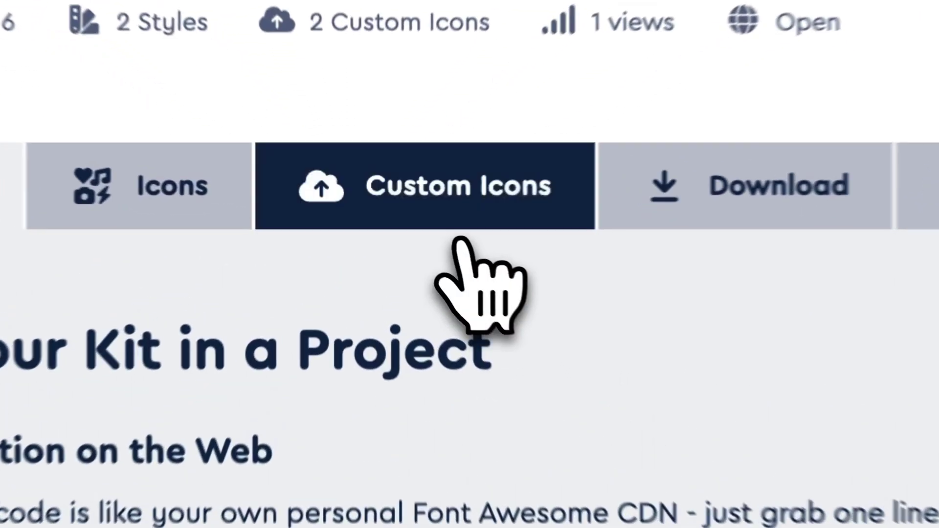
Show the kit's uploaded custom icons, address-card and multiple-paths
{"action": "left_click", "coordinate": [374, 218]}
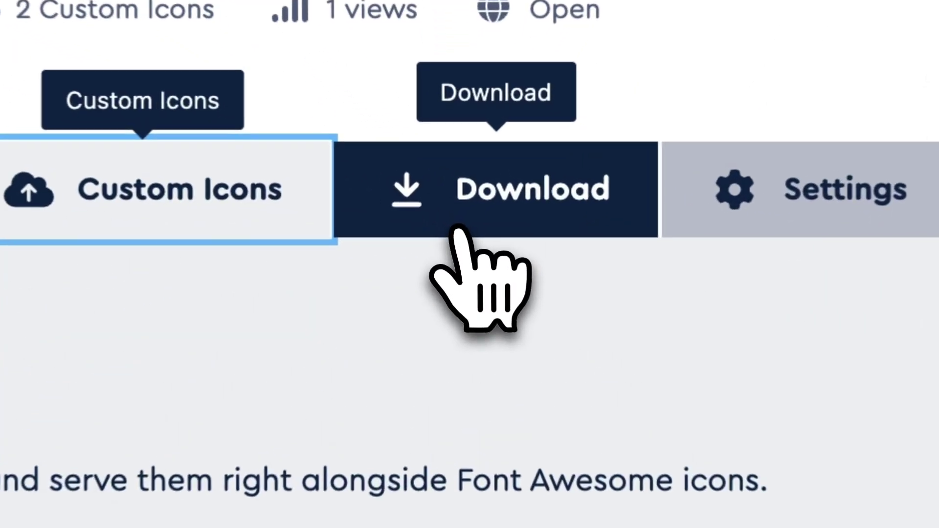
Start the Download Desktop Files zip for the Power Converters kit
{"action": "left_click", "coordinate": [454, 220]}
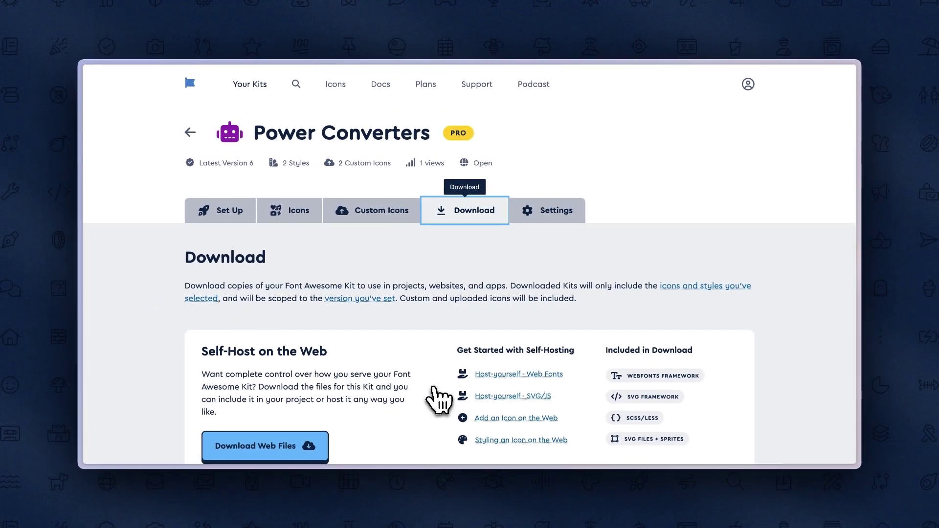
{"action": "scroll", "coordinate": [439, 400], "scroll_direction": "down", "scroll_amount": 1}
{"action": "scroll", "coordinate": [438, 400], "scroll_direction": "down", "scroll_amount": 2}
{"action": "scroll", "coordinate": [439, 399], "scroll_direction": "down", "scroll_amount": 2}
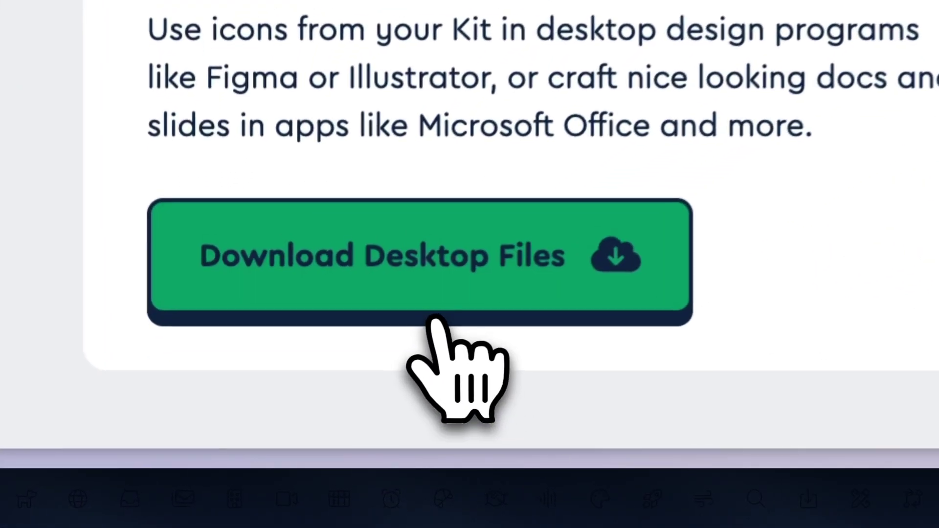
{"action": "left_click", "coordinate": [269, 420]}
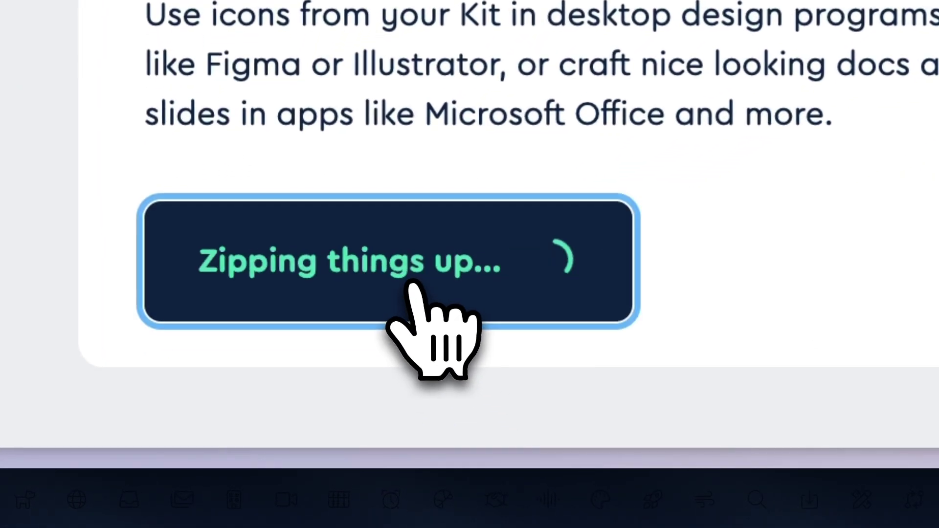